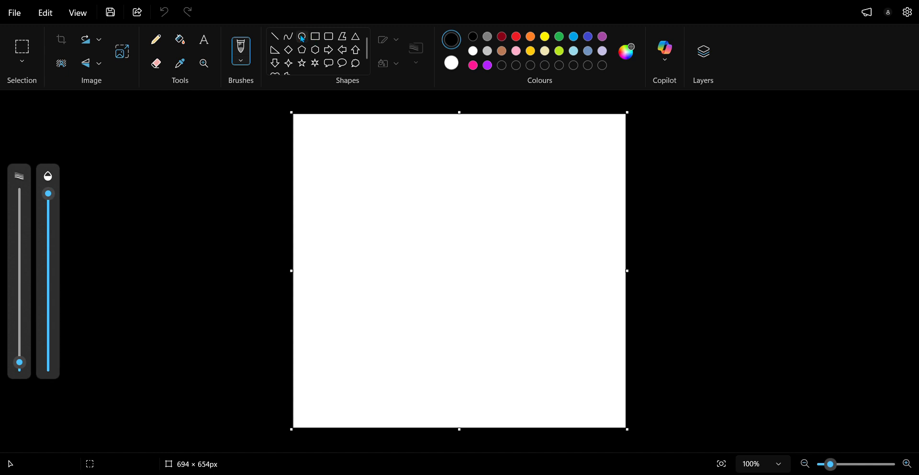
Step: Select a brush with red as the drawing colour and set the brush size to its maximum
click(244, 61)
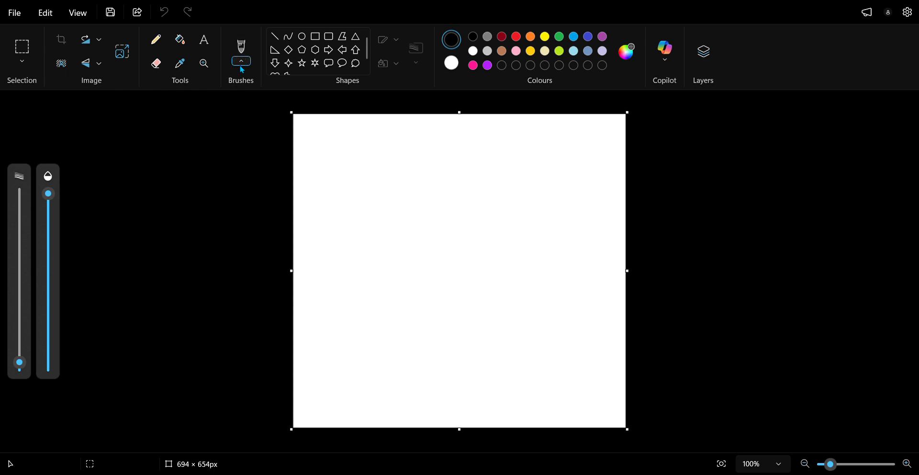
click(253, 86)
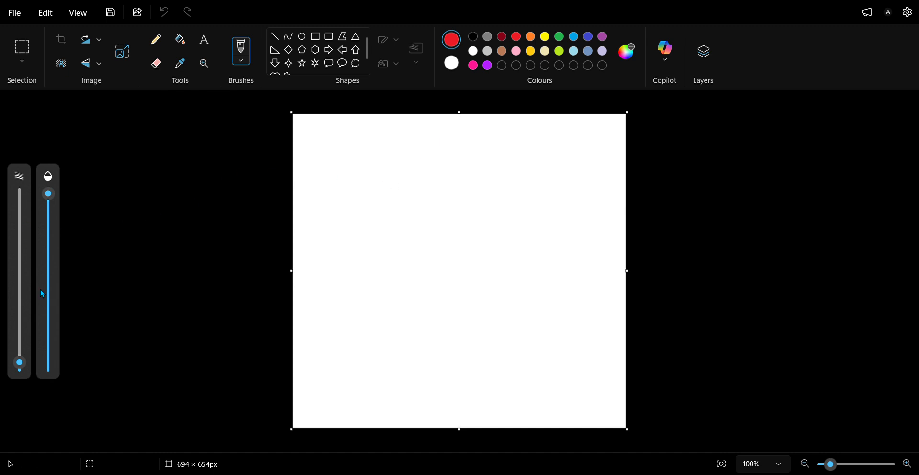
mouse_move(29, 366)
mouse_down()
mouse_move(21, 330)
mouse_move(73, 82)
mouse_up()
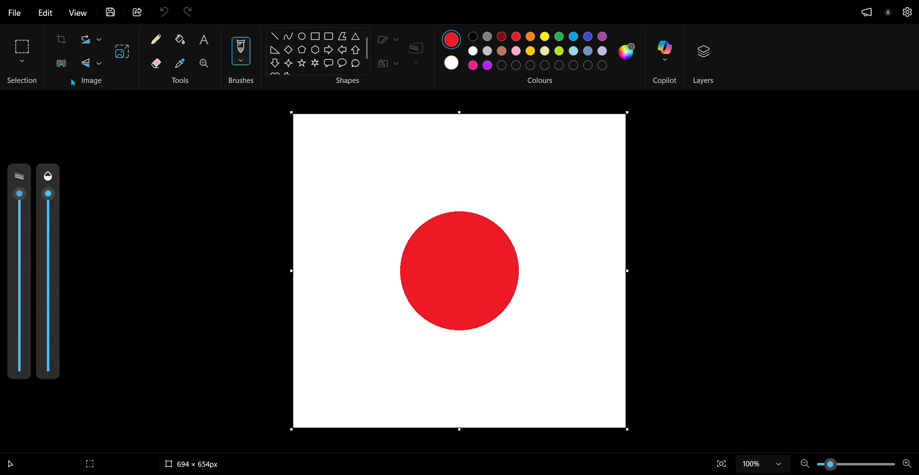
Step: Stamp five large red dots on the canvas: one near each corner and one near the centre
click(343, 154)
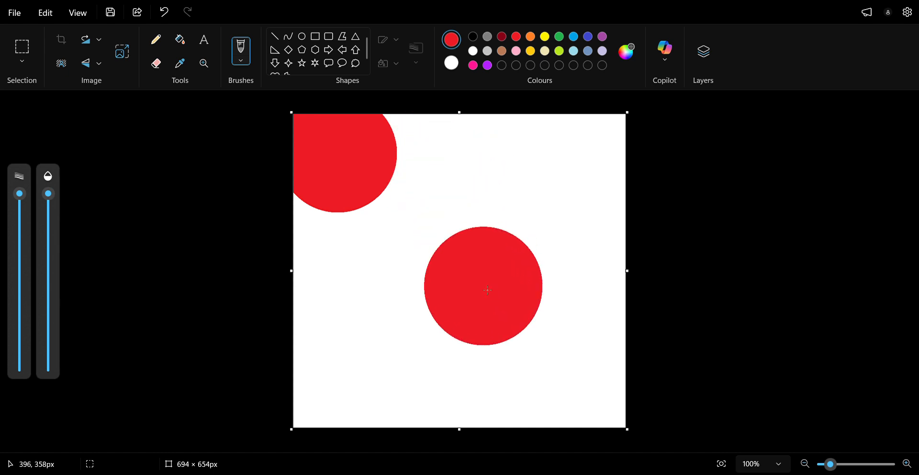
click(488, 289)
click(563, 163)
drag(346, 362, 354, 362)
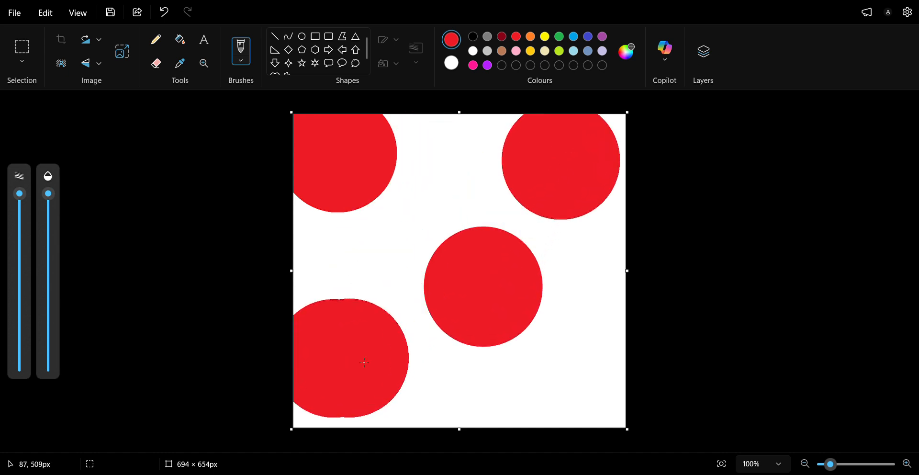
click(589, 393)
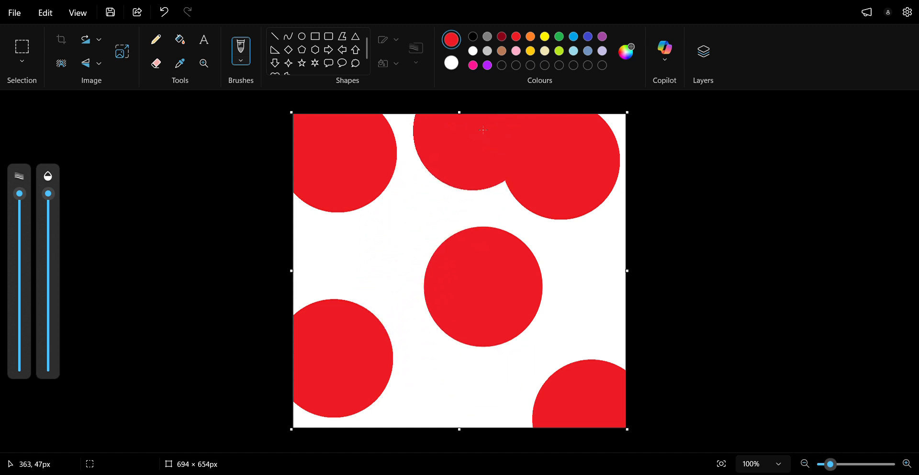
Step: Stamp four large orange dots between the red ones, one near the middle of each canvas edge
click(531, 36)
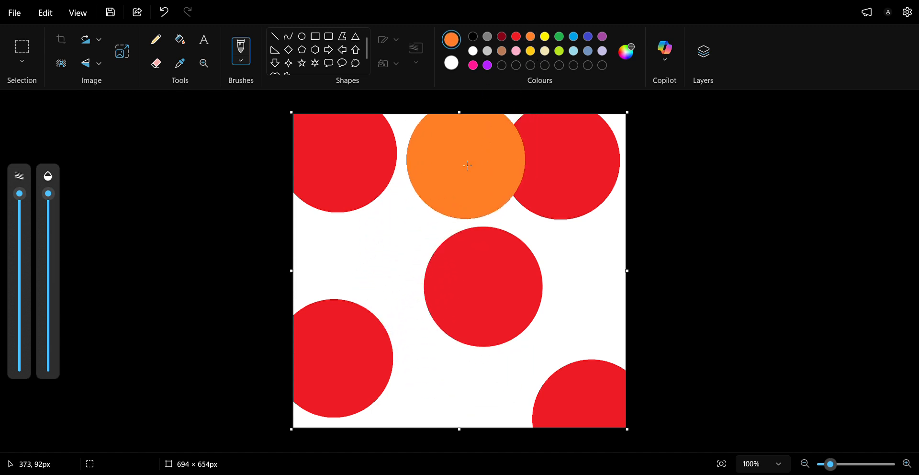
click(438, 150)
click(563, 266)
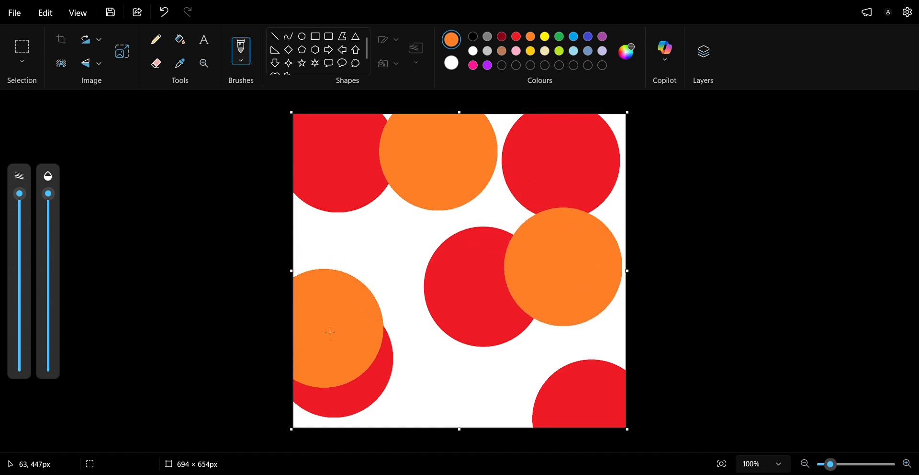
click(348, 291)
click(461, 400)
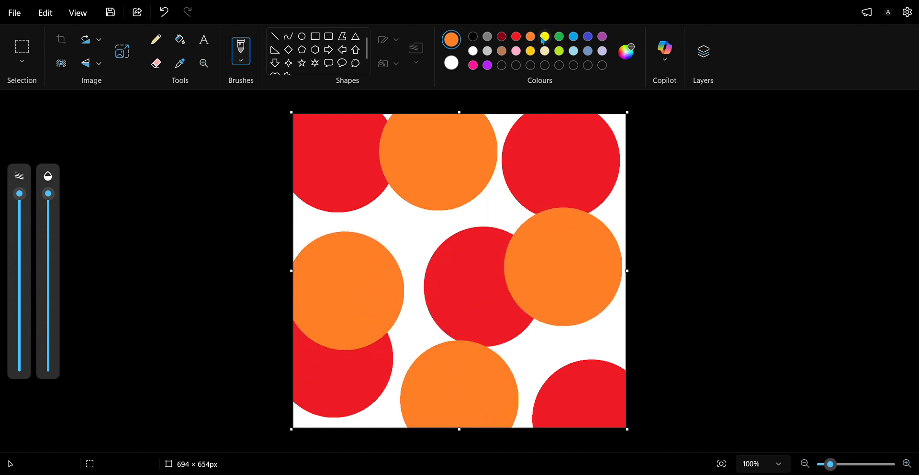
Step: Stamp five large yellow dots: upper centre-left, lower right, bottom-left corner, top-right corner and on the left edge of the canvas
click(545, 36)
click(414, 224)
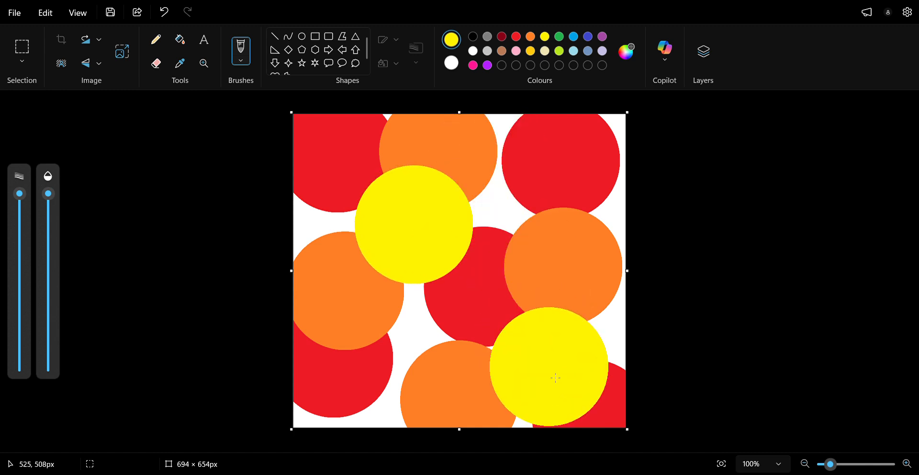
click(551, 371)
click(320, 426)
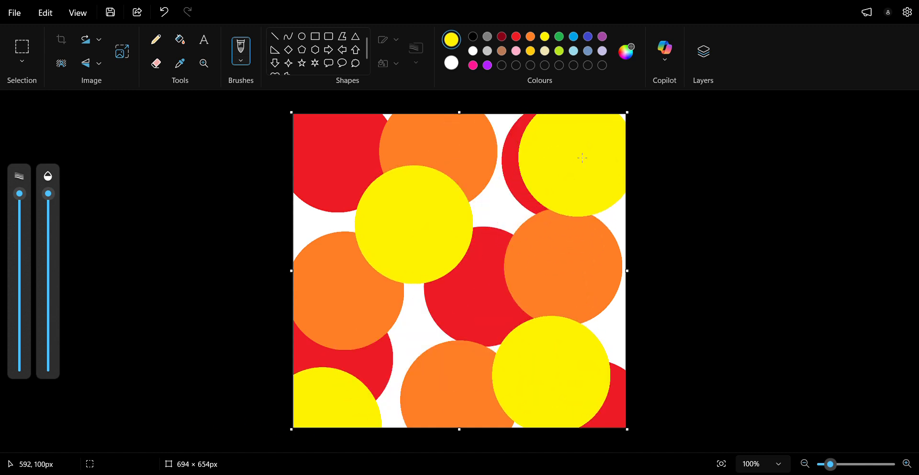
click(581, 142)
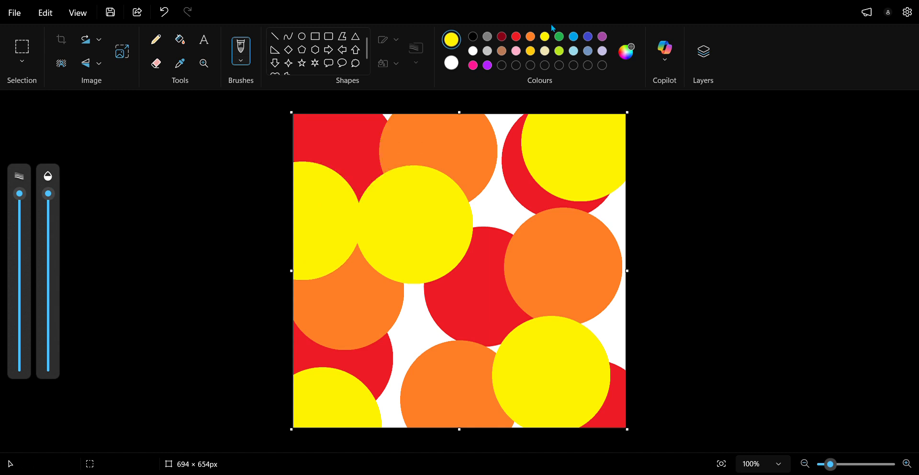
Step: Stamp four large green dots: one at the canvas's top edge and three across its lower half
click(496, 134)
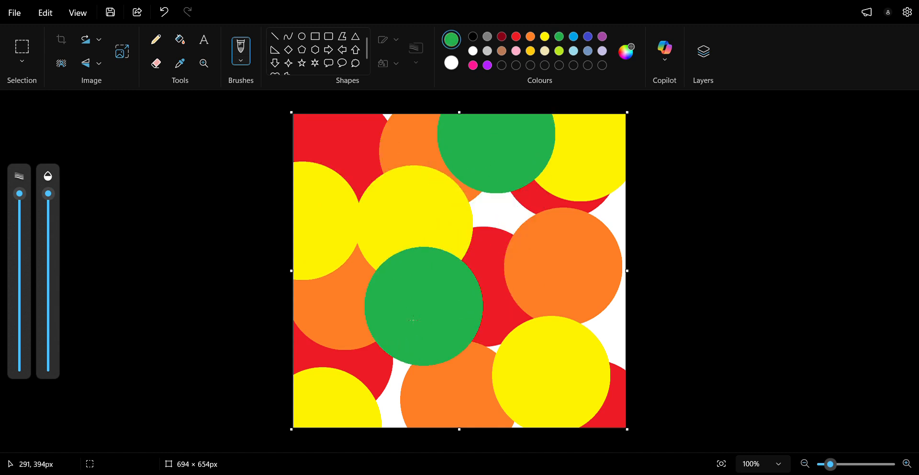
click(395, 330)
click(604, 357)
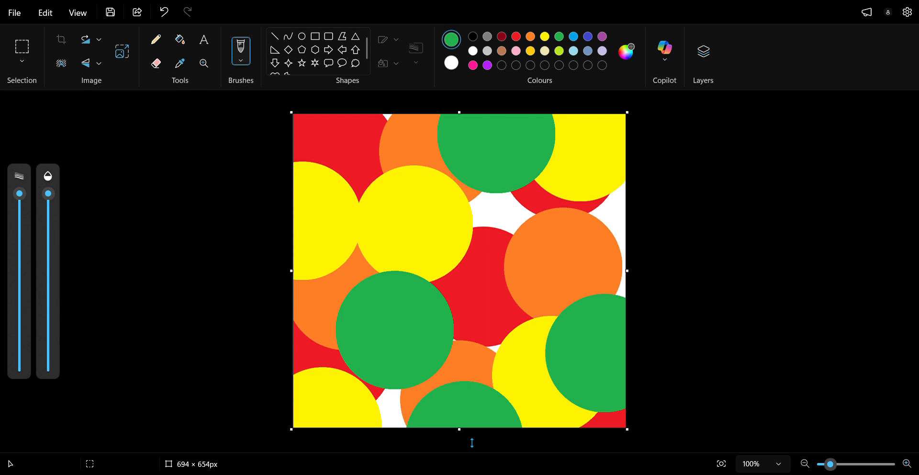
click(490, 358)
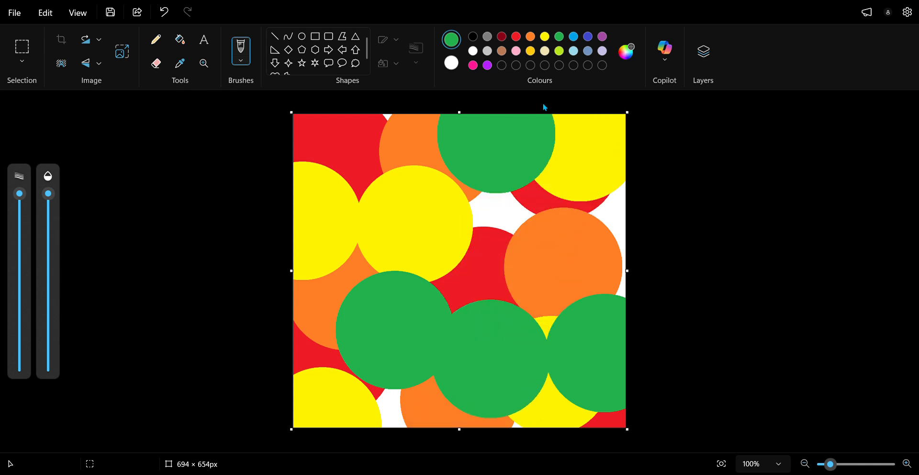
Step: Stamp five large light blue dots over the upper left, top edge, right edge, lower centre and bottom edge of the canvas
click(577, 39)
click(494, 358)
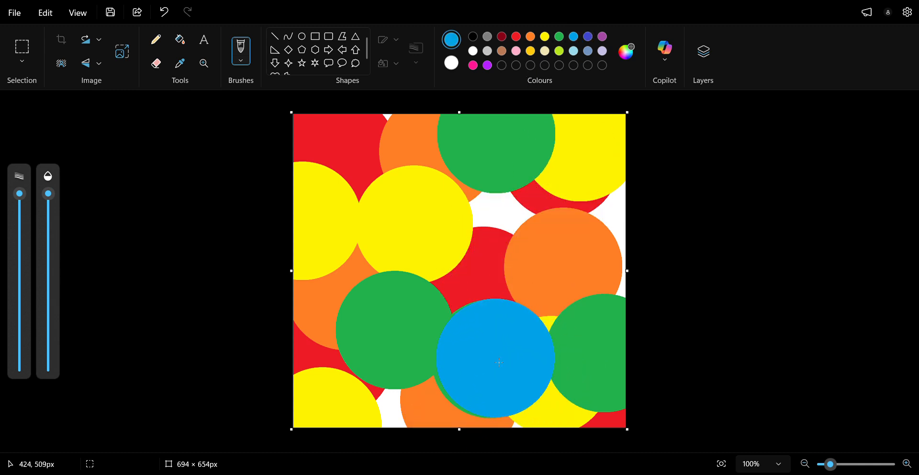
click(371, 204)
click(610, 227)
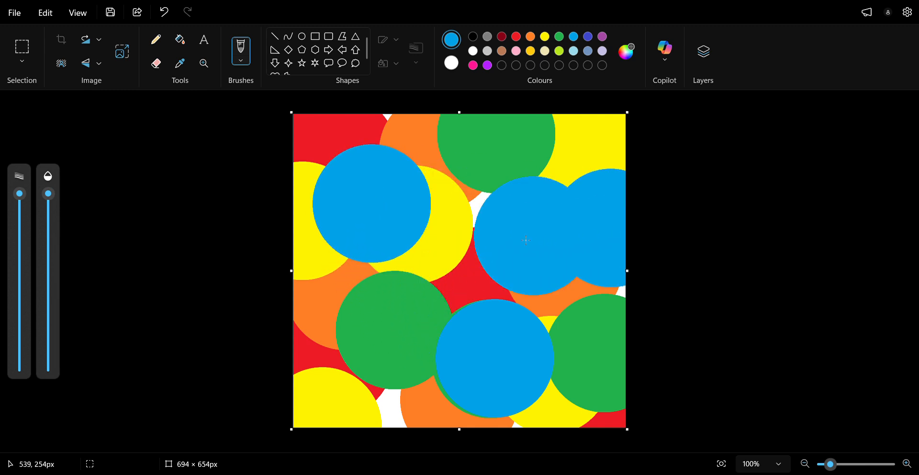
click(418, 141)
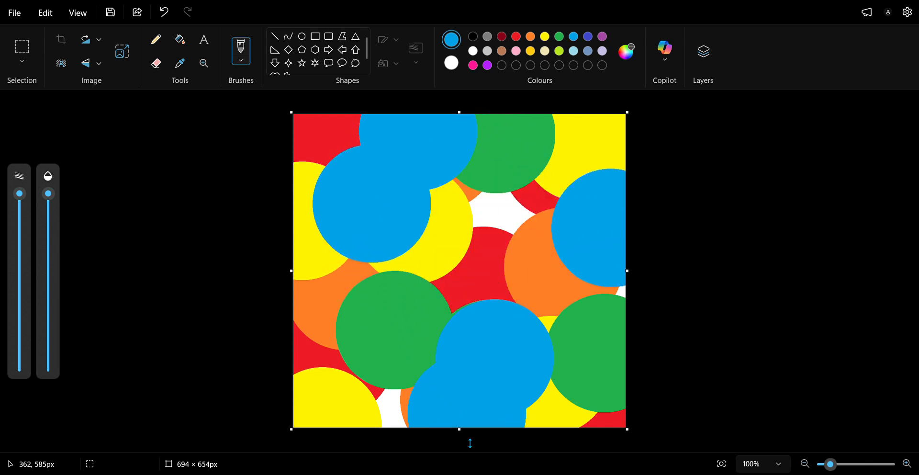
click(416, 426)
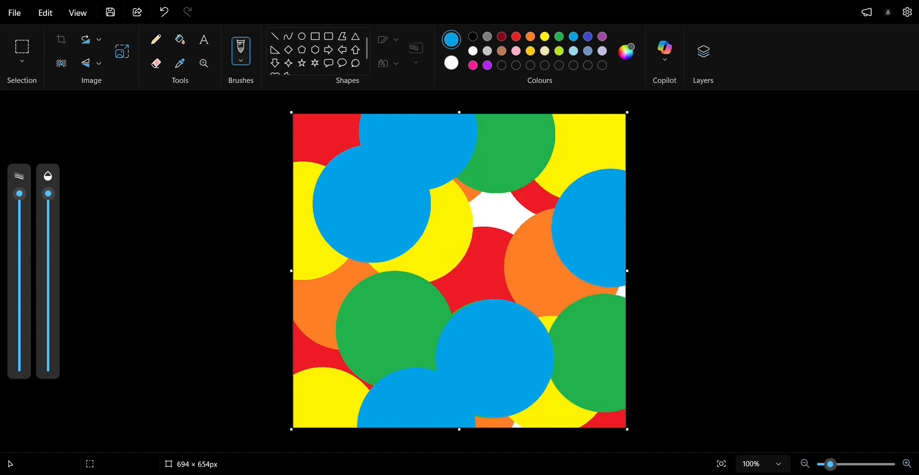
Step: Stamp two large indigo dots, one at the canvas's lower centre and one at its upper centre
click(588, 37)
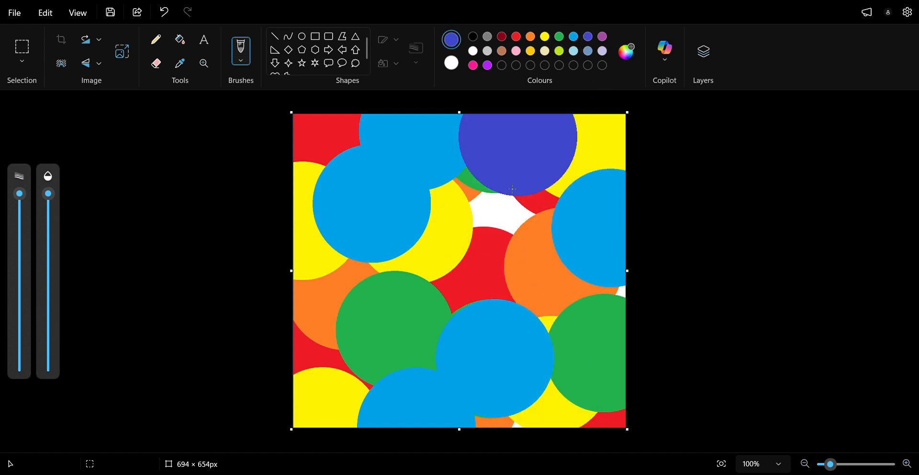
click(505, 387)
click(456, 194)
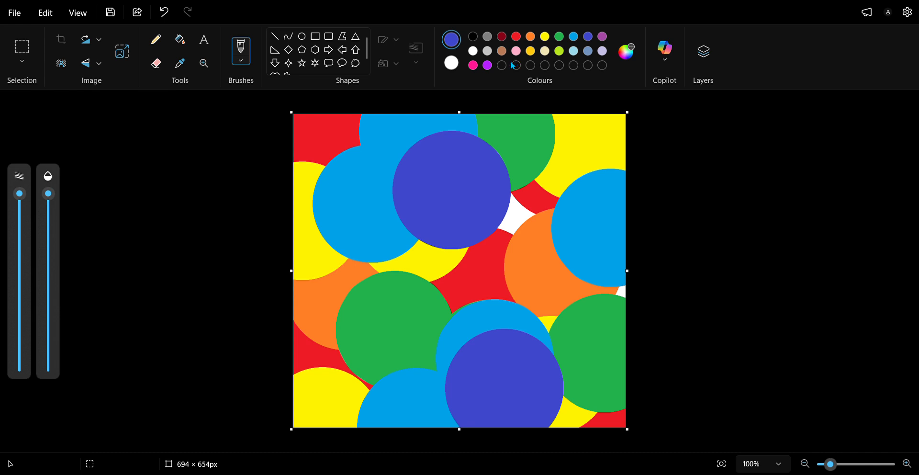
Step: Stamp four large purple dots across the canvas and two pink dots, at the lower right and upper left
click(498, 223)
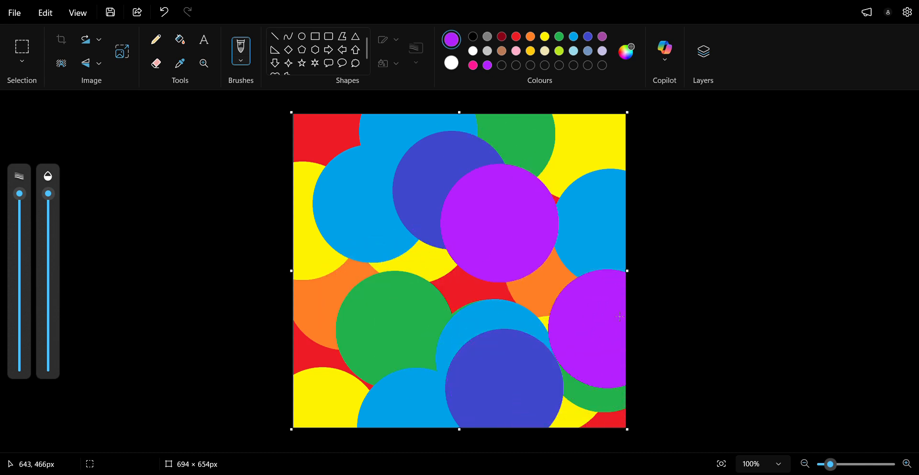
click(612, 322)
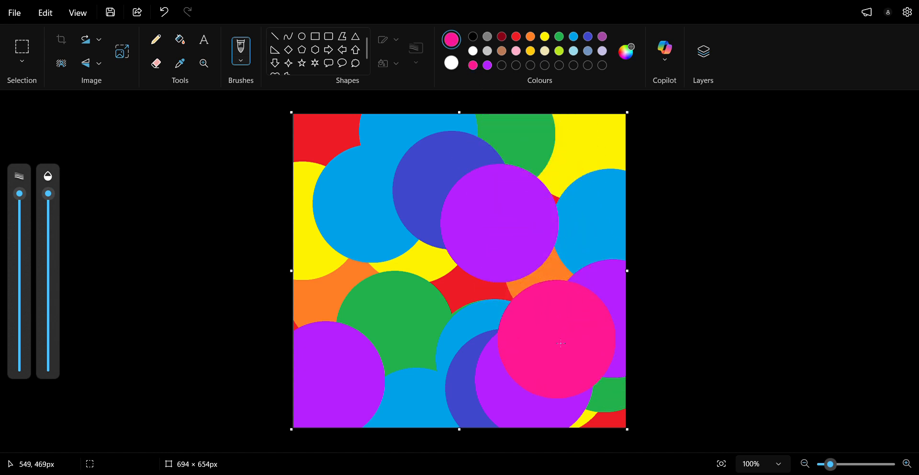
click(557, 338)
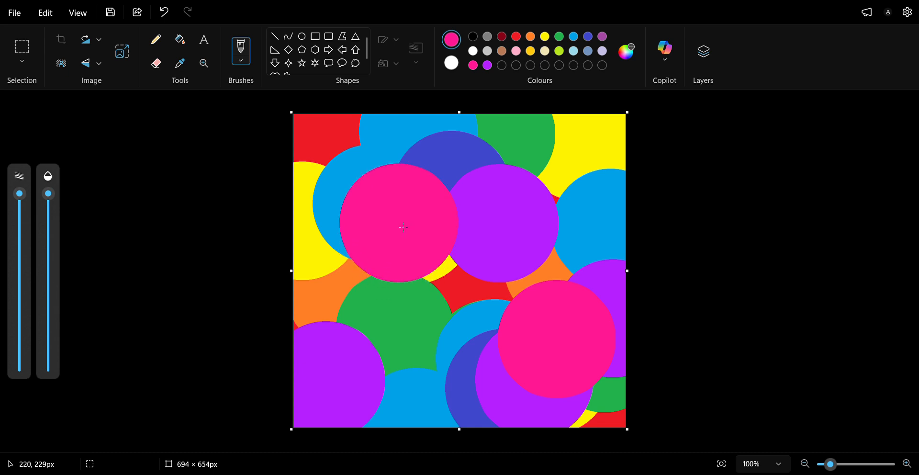
click(390, 180)
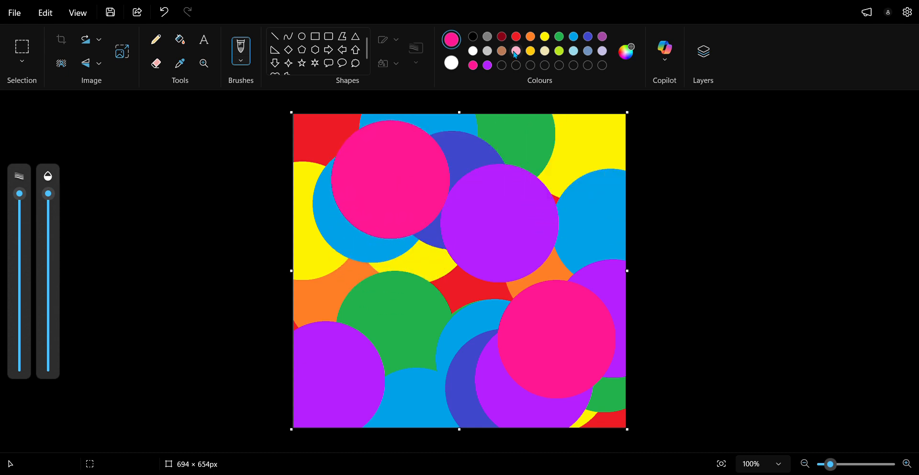
Step: Stamp two more red dots, one at the centre of the canvas and one in the bottom-right corner
click(516, 36)
click(477, 299)
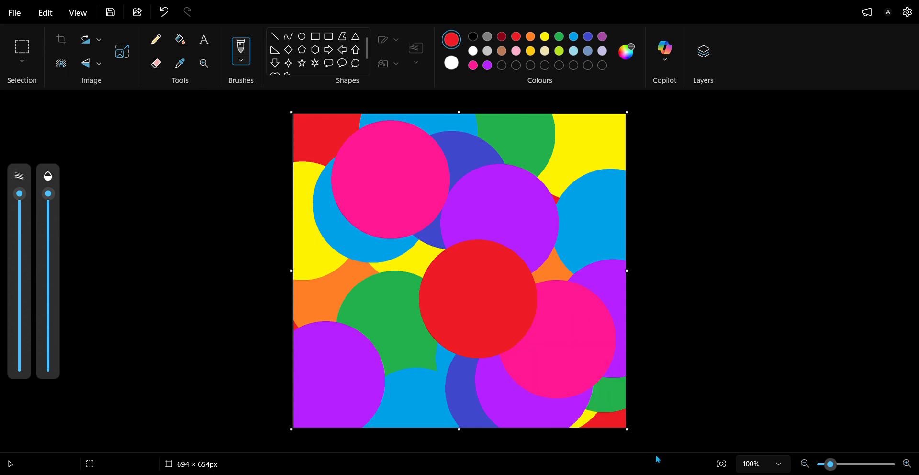
click(592, 412)
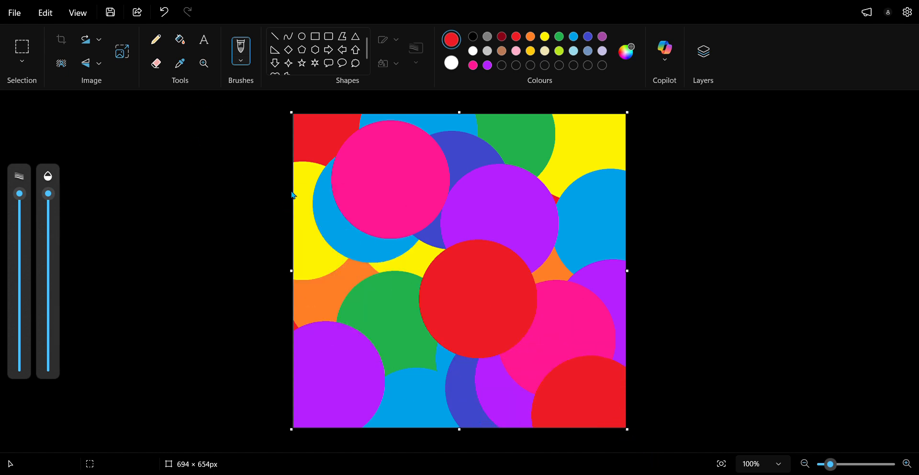
Step: Stamp two more orange dots, one at the left edge and one at the upper right of the canvas
click(530, 37)
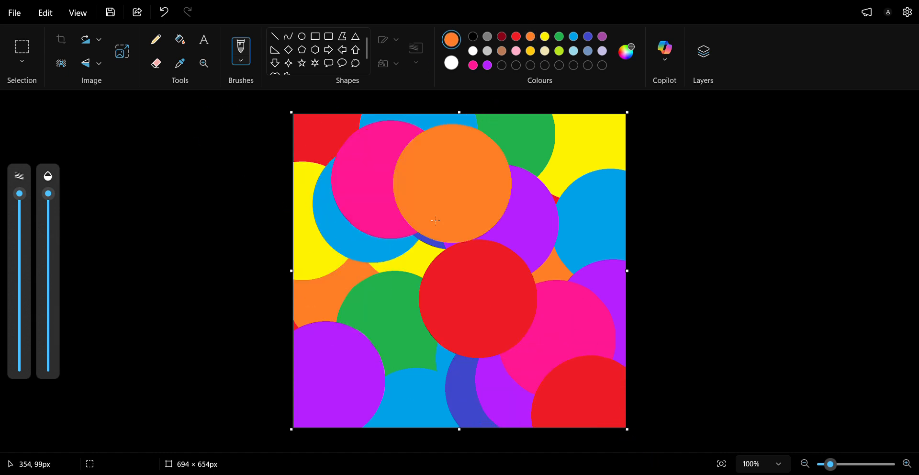
click(330, 283)
click(586, 220)
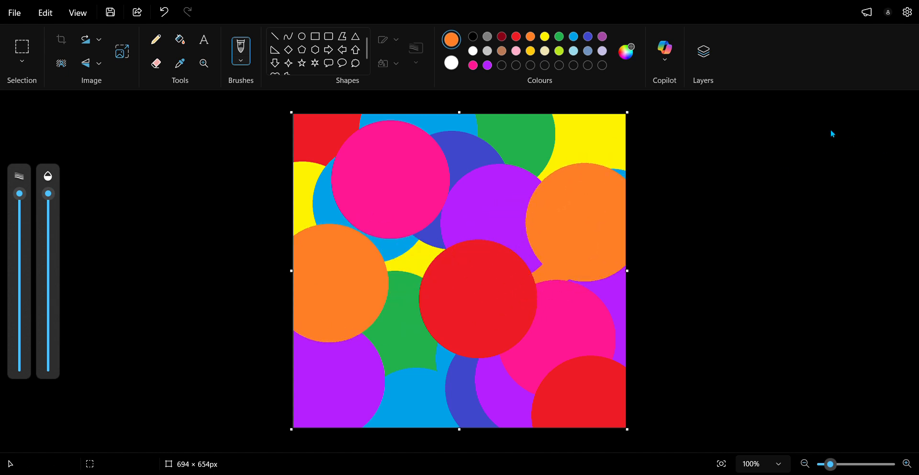
click(516, 426)
drag(520, 429, 499, 355)
Step: Add a new layer above the coloured dots and fill it completely with black
click(703, 60)
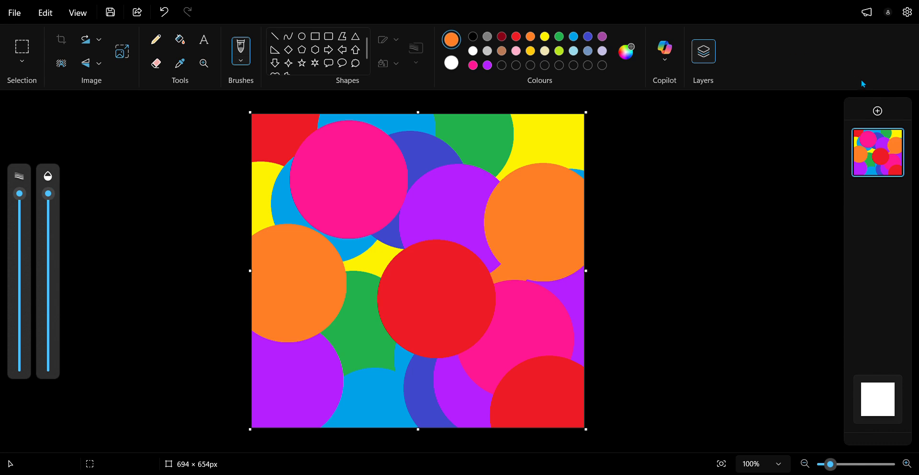
click(877, 112)
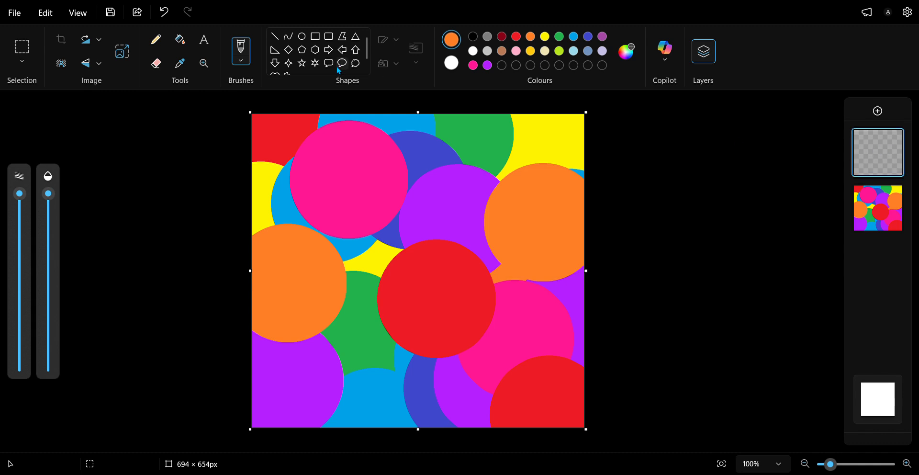
click(180, 40)
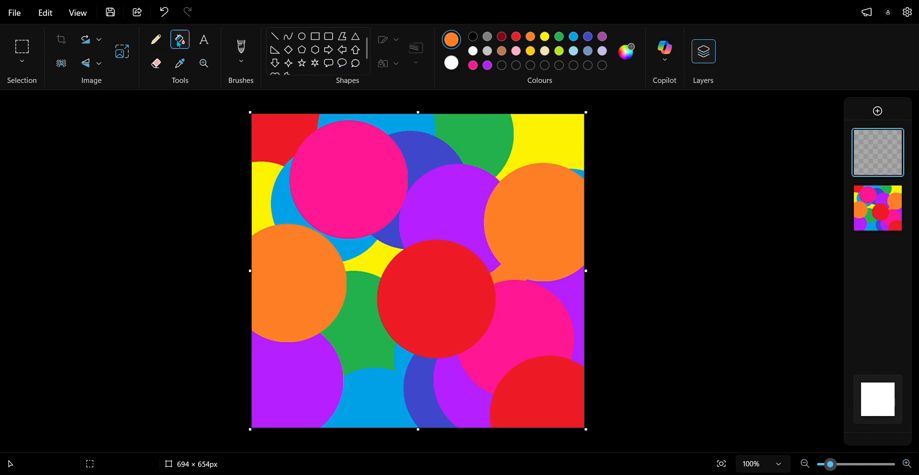
click(441, 212)
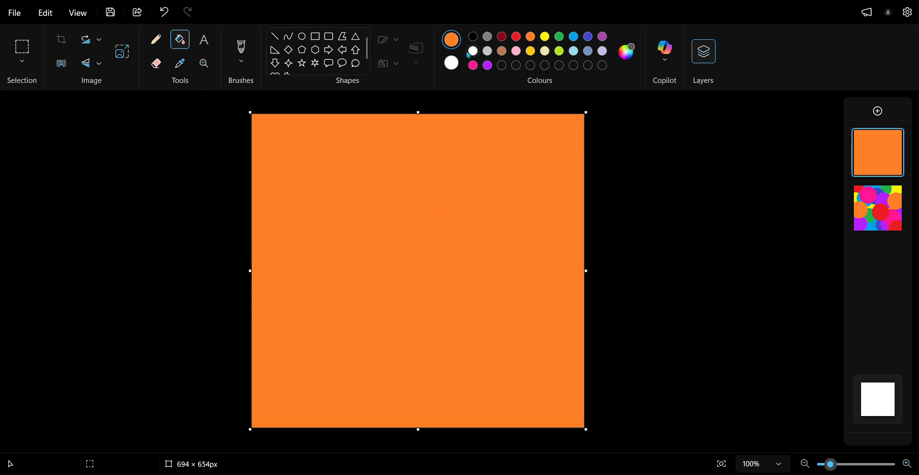
click(449, 126)
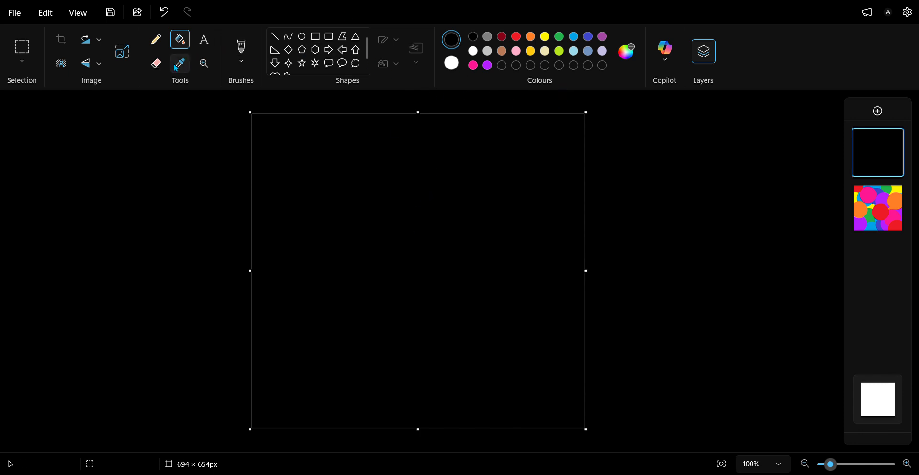
Step: Choose the eraser and enlarge it to a moderate thickness for scratching through the black layer
click(157, 65)
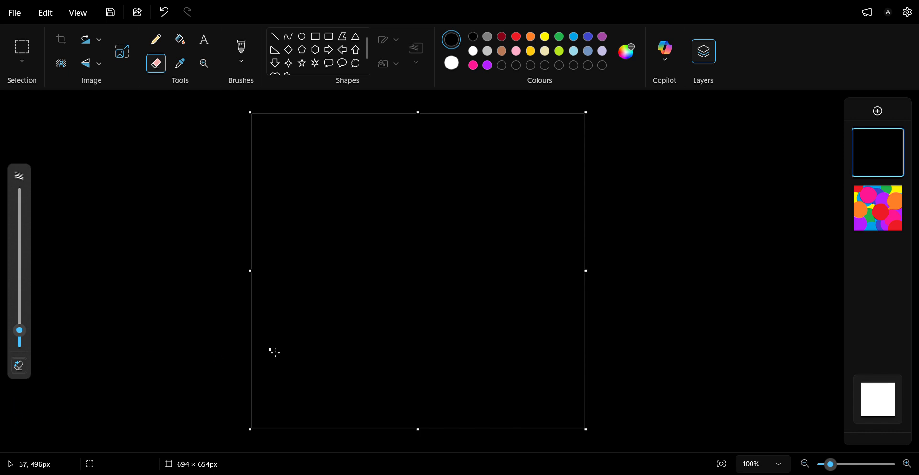
mouse_move(32, 334)
mouse_down()
mouse_move(37, 234)
mouse_move(28, 294)
mouse_up()
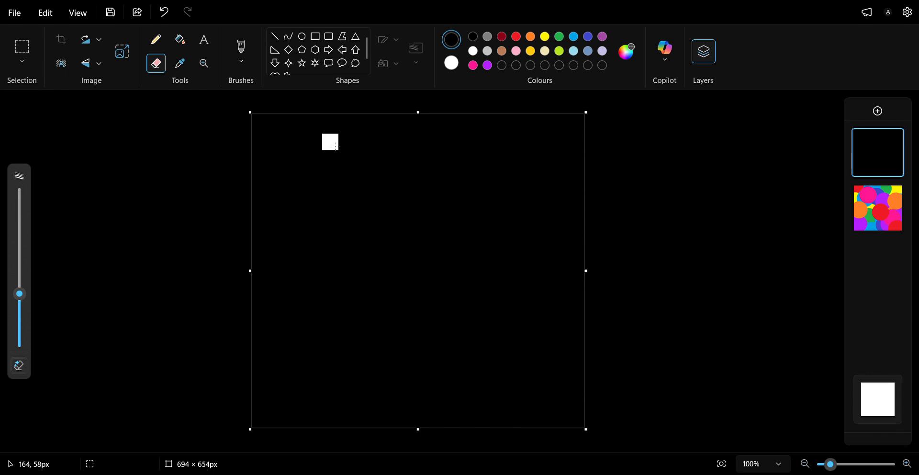
click(13, 308)
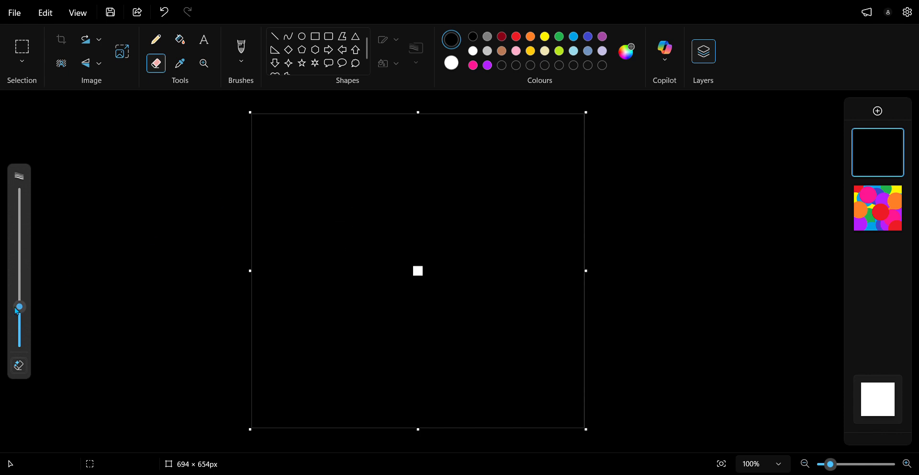
Step: Erase a heart-shaped face outline with two eyes and a smiling mouth out of the black layer
mouse_move(370, 225)
mouse_down()
mouse_move(352, 192)
mouse_move(310, 197)
mouse_move(295, 224)
mouse_move(353, 343)
mouse_move(394, 358)
mouse_move(441, 330)
mouse_move(461, 245)
mouse_move(437, 190)
mouse_move(362, 221)
mouse_up()
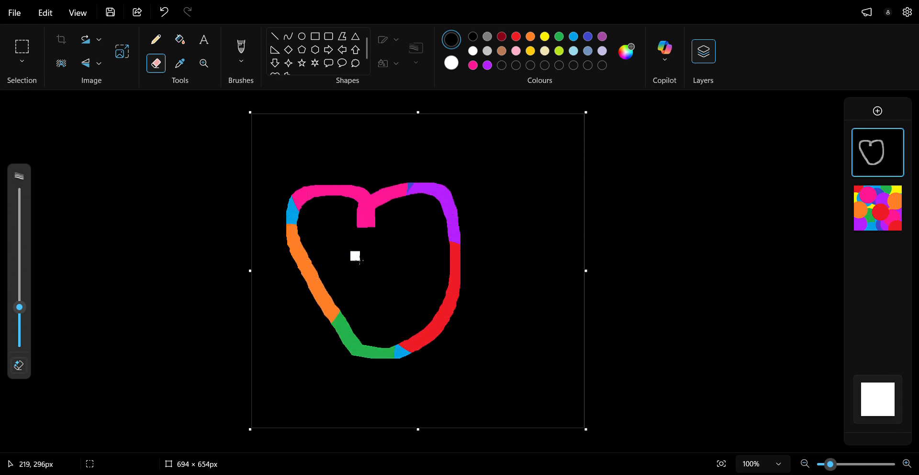
click(343, 253)
click(392, 257)
mouse_move(354, 287)
mouse_down()
mouse_move(363, 302)
mouse_move(383, 295)
mouse_up()
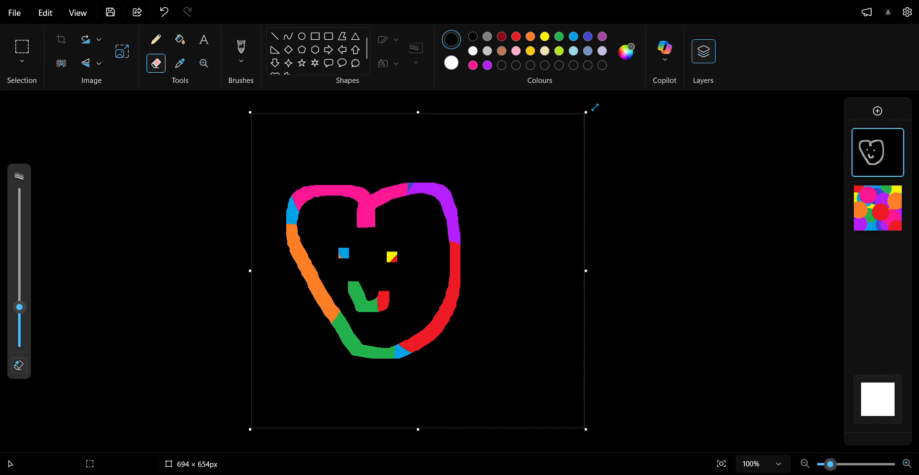
Step: Fill the erased face outline, both eyes and the mouth with black to cover the drawing again
click(180, 39)
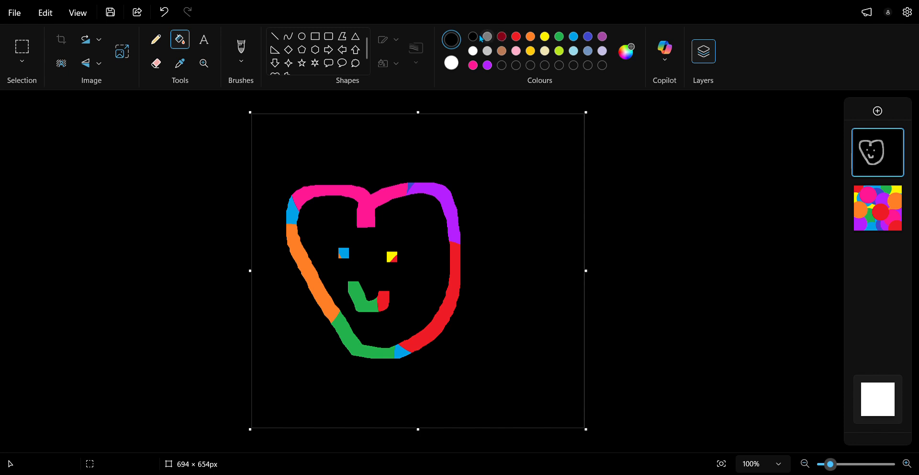
click(350, 191)
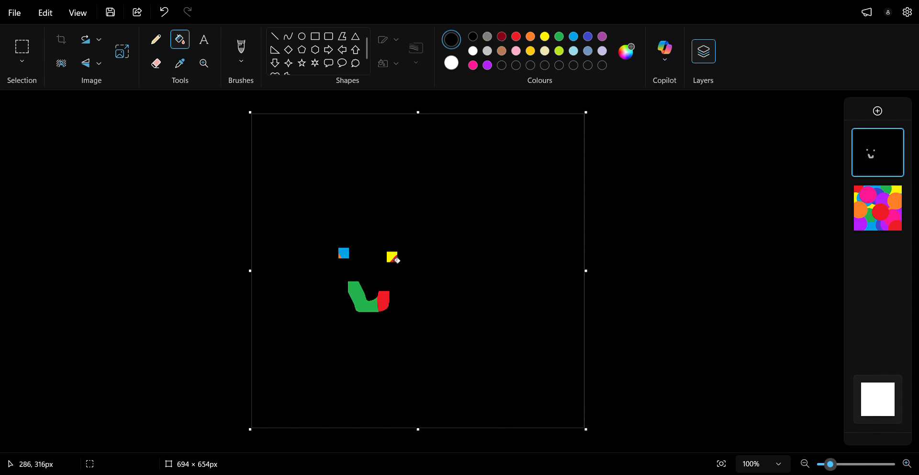
click(396, 259)
click(383, 301)
click(359, 299)
click(345, 253)
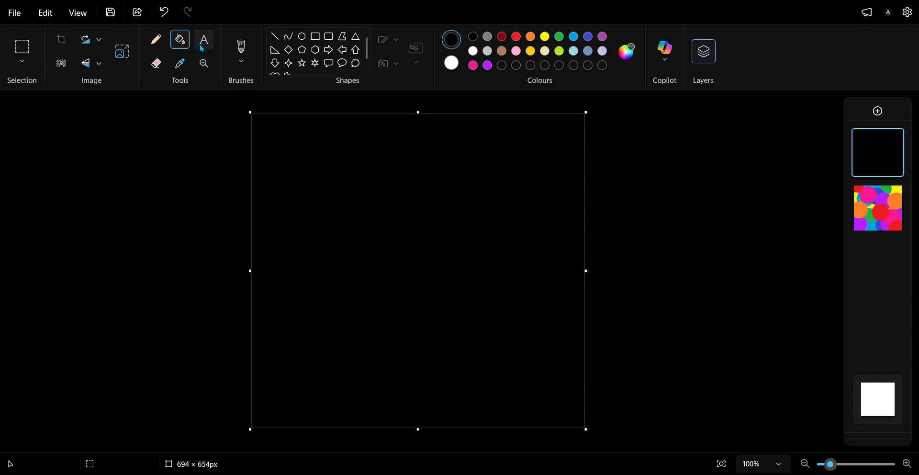
Step: Erase the channel's name in freehand letters across the upper-left part of the black layer
click(241, 49)
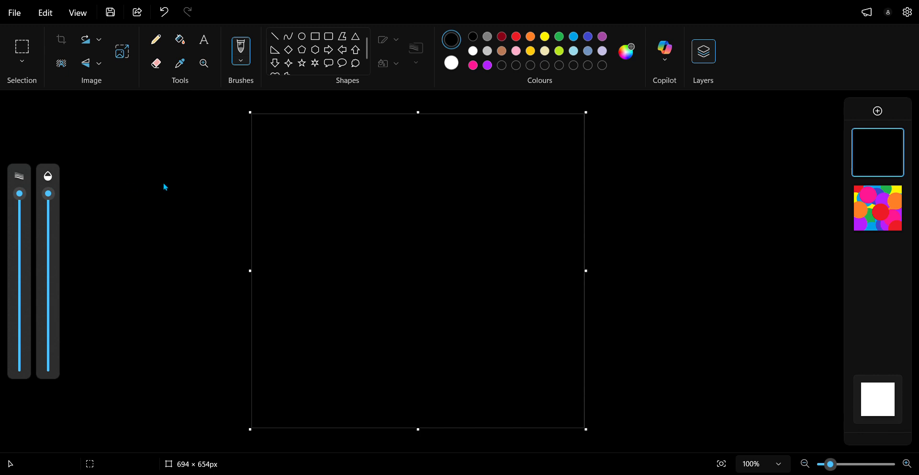
drag(19, 194, 27, 232)
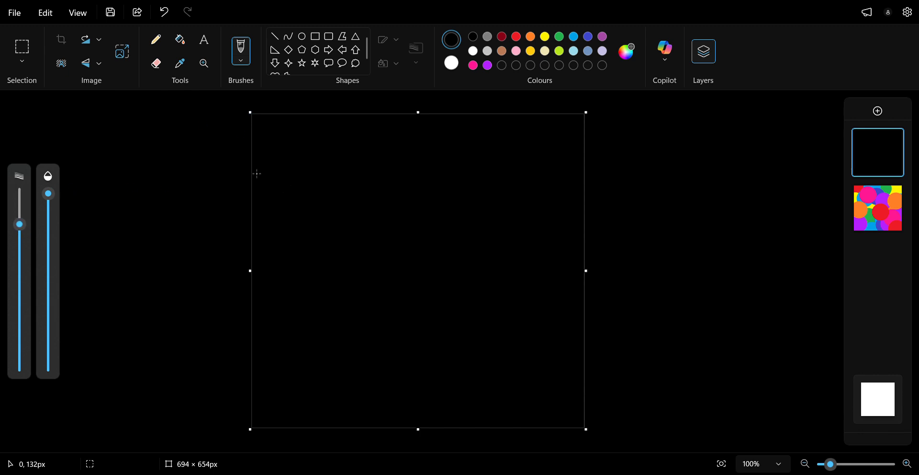
click(154, 70)
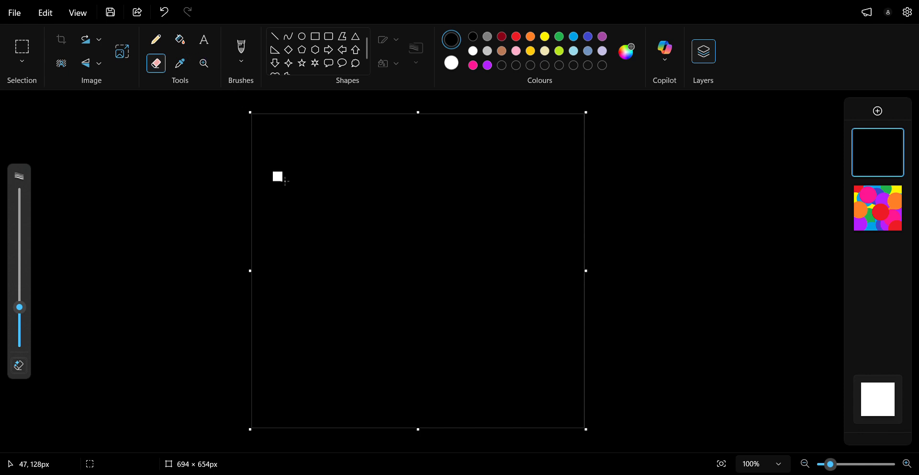
mouse_move(294, 157)
mouse_down()
mouse_move(268, 222)
mouse_move(282, 159)
mouse_move(292, 160)
mouse_move(301, 221)
mouse_move(289, 216)
mouse_move(277, 207)
mouse_move(310, 204)
mouse_move(320, 229)
mouse_move(343, 193)
mouse_move(378, 208)
mouse_move(391, 237)
mouse_move(415, 235)
mouse_up()
click(418, 182)
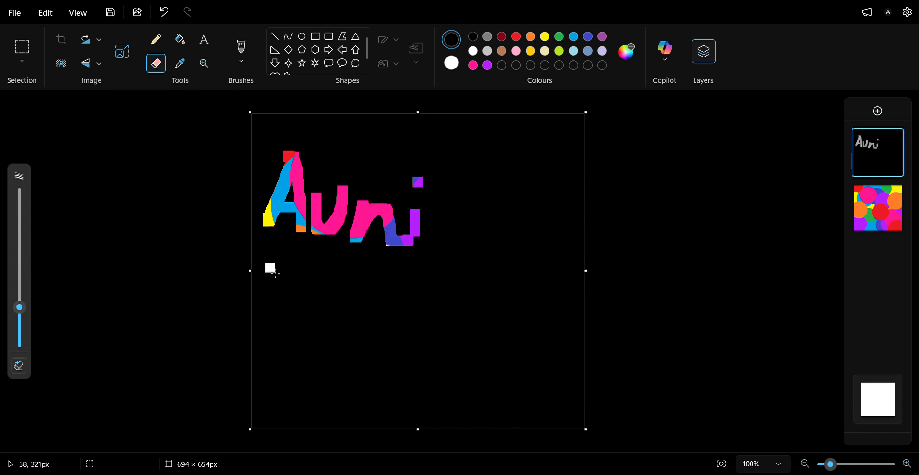
Step: Erase the word "Like" in freehand letters below the name on the black layer
mouse_move(270, 266)
mouse_down()
mouse_move(278, 320)
mouse_move(313, 317)
mouse_move(313, 300)
mouse_move(310, 322)
mouse_up()
click(302, 275)
mouse_move(332, 260)
mouse_down()
mouse_move(329, 324)
mouse_move(343, 328)
mouse_move(382, 308)
mouse_move(364, 341)
mouse_up()
mouse_move(369, 318)
mouse_down()
mouse_move(390, 309)
mouse_move(373, 340)
mouse_move(402, 337)
mouse_move(385, 311)
mouse_up()
Step: Erase the word "pls" beside the name and "Sub" near the bottom centre of the canvas in freehand letters
mouse_move(446, 183)
mouse_down()
mouse_move(458, 252)
mouse_move(449, 231)
mouse_move(459, 201)
mouse_move(485, 237)
mouse_move(451, 241)
mouse_up()
drag(491, 186, 498, 251)
mouse_move(525, 213)
mouse_down()
mouse_move(541, 253)
mouse_move(511, 264)
mouse_up()
mouse_move(352, 379)
mouse_down()
mouse_move(347, 370)
mouse_move(335, 397)
mouse_move(331, 391)
mouse_up()
mouse_move(396, 381)
mouse_down()
mouse_move(396, 399)
mouse_move(428, 370)
mouse_move(437, 413)
mouse_up()
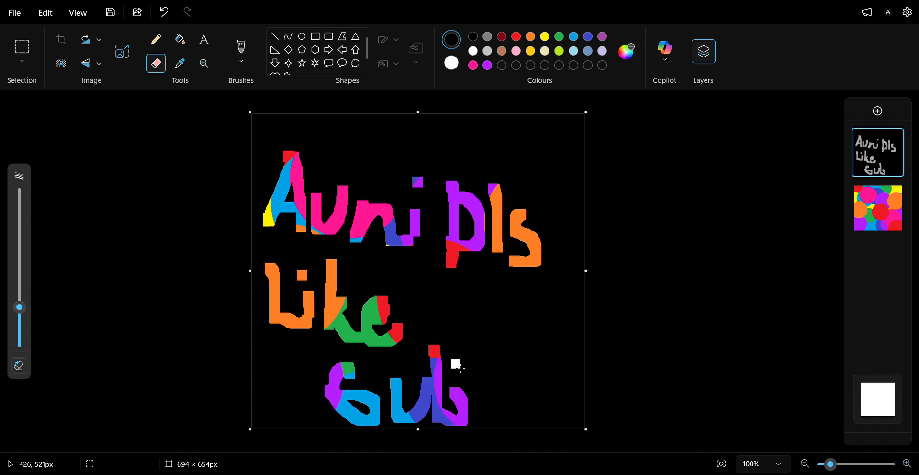